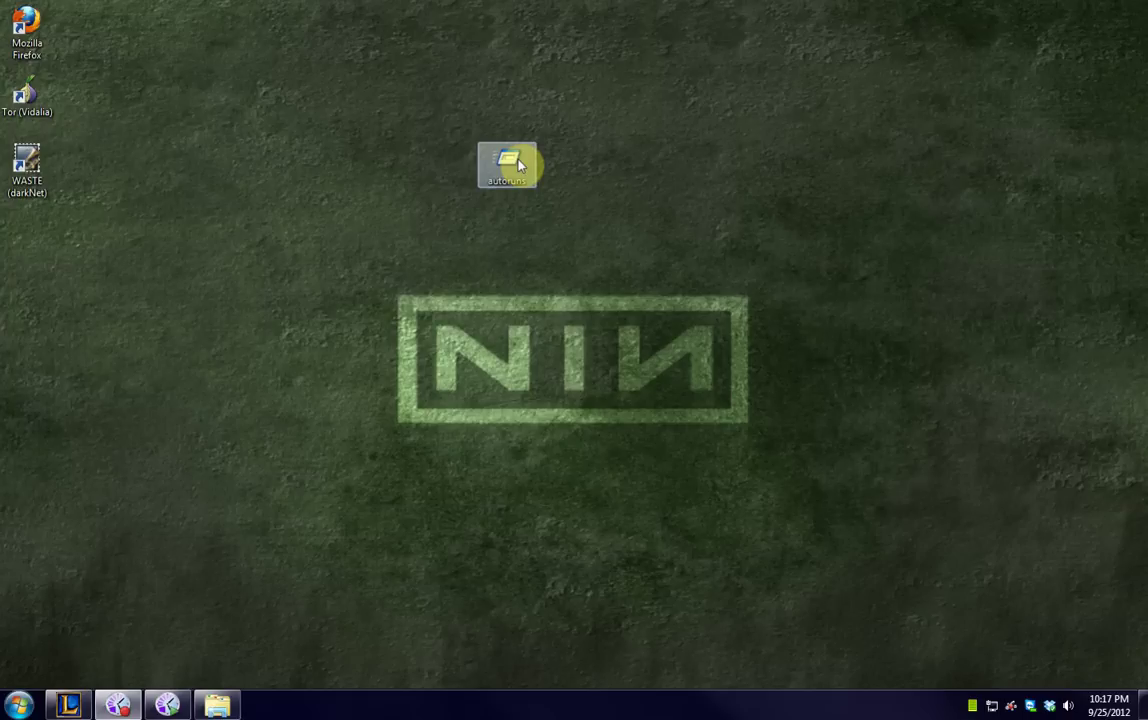
mouse_move(521, 176)
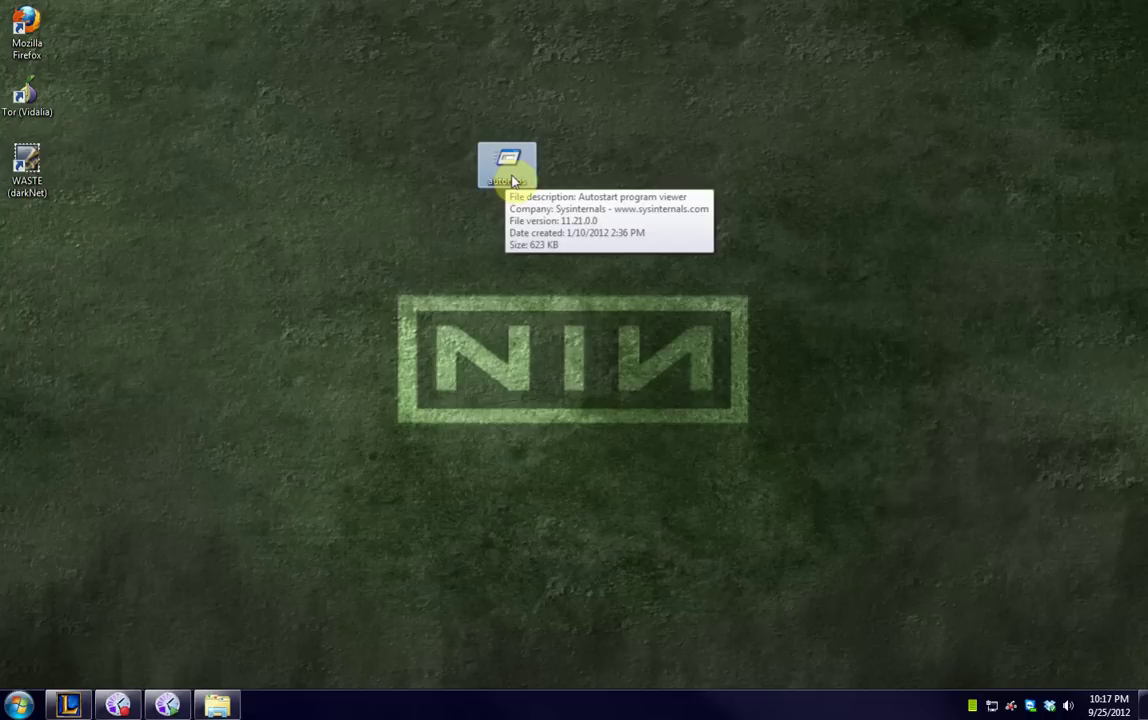
right_click(522, 178)
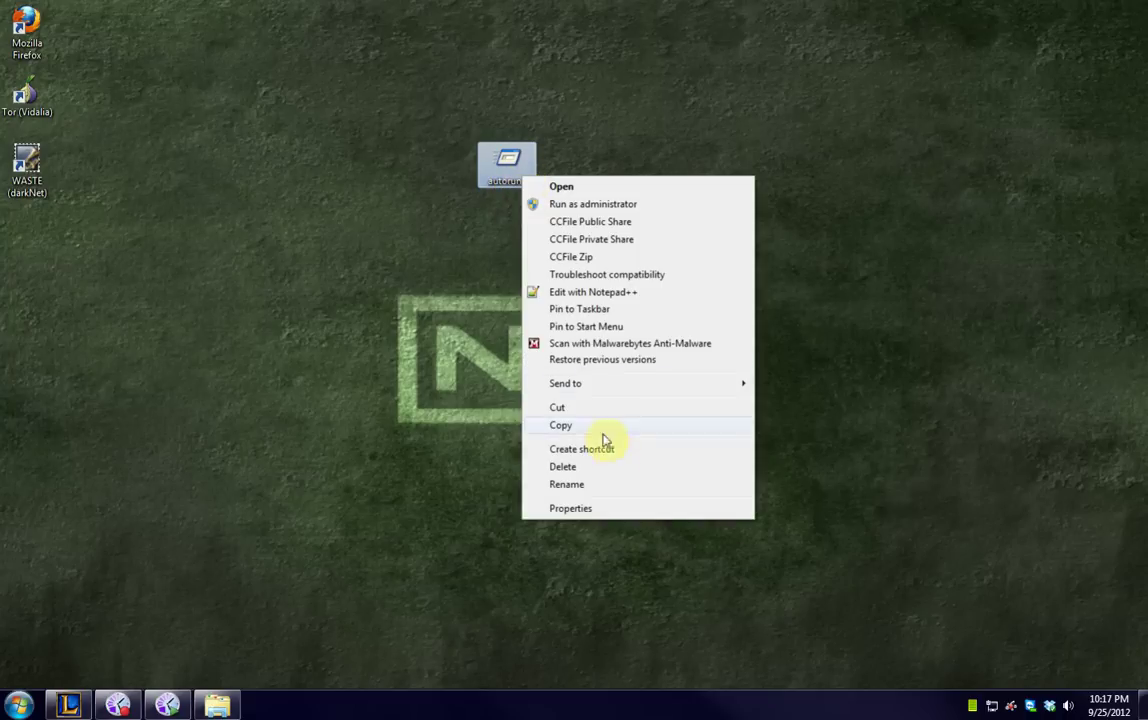
click(611, 488)
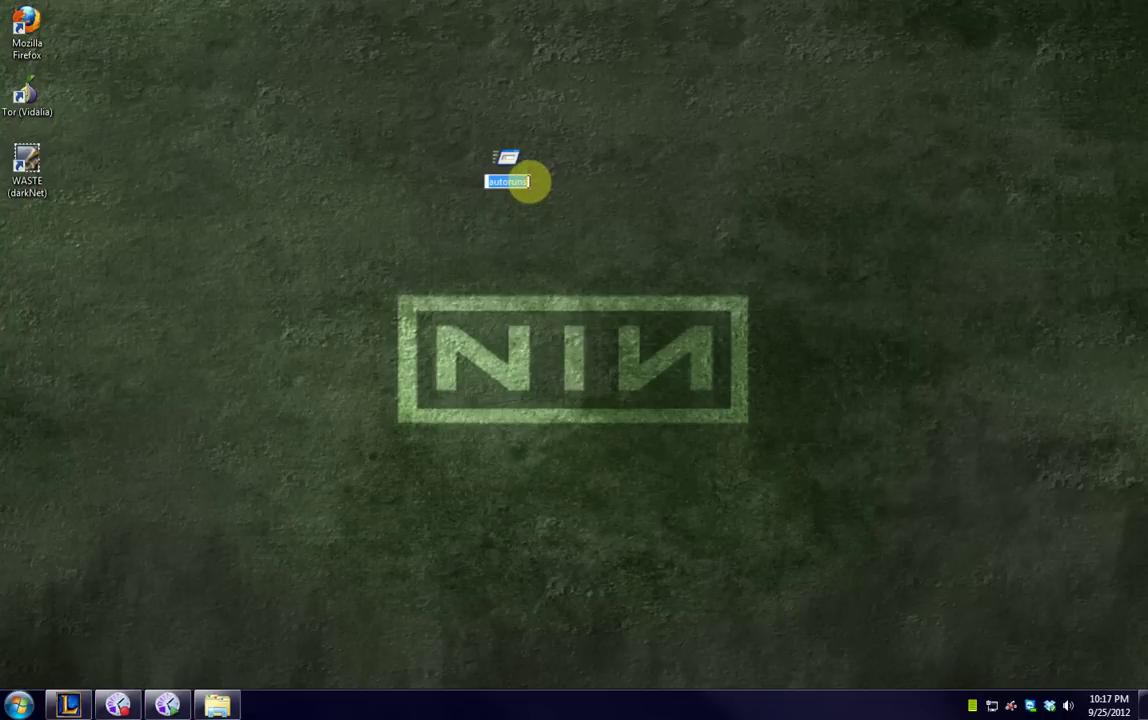
text(kljhkjh)
key(Escape)
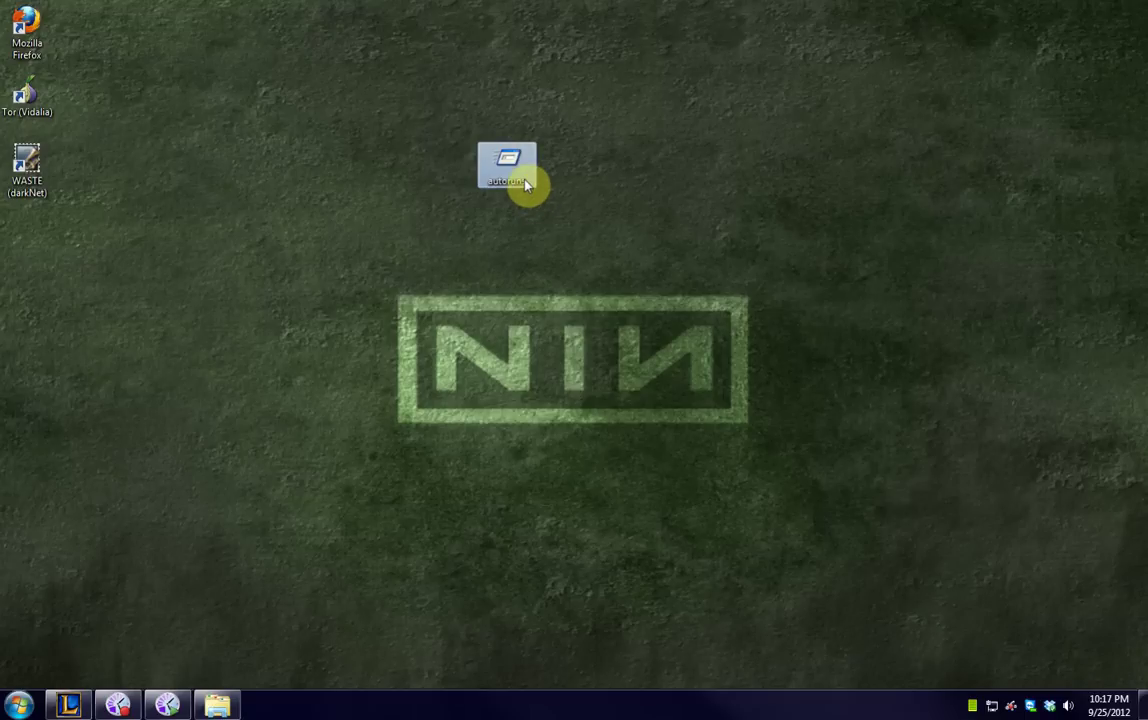
- Launch autoruns from the desktop, maximize its window and close the program again
mouse_move(519, 173)
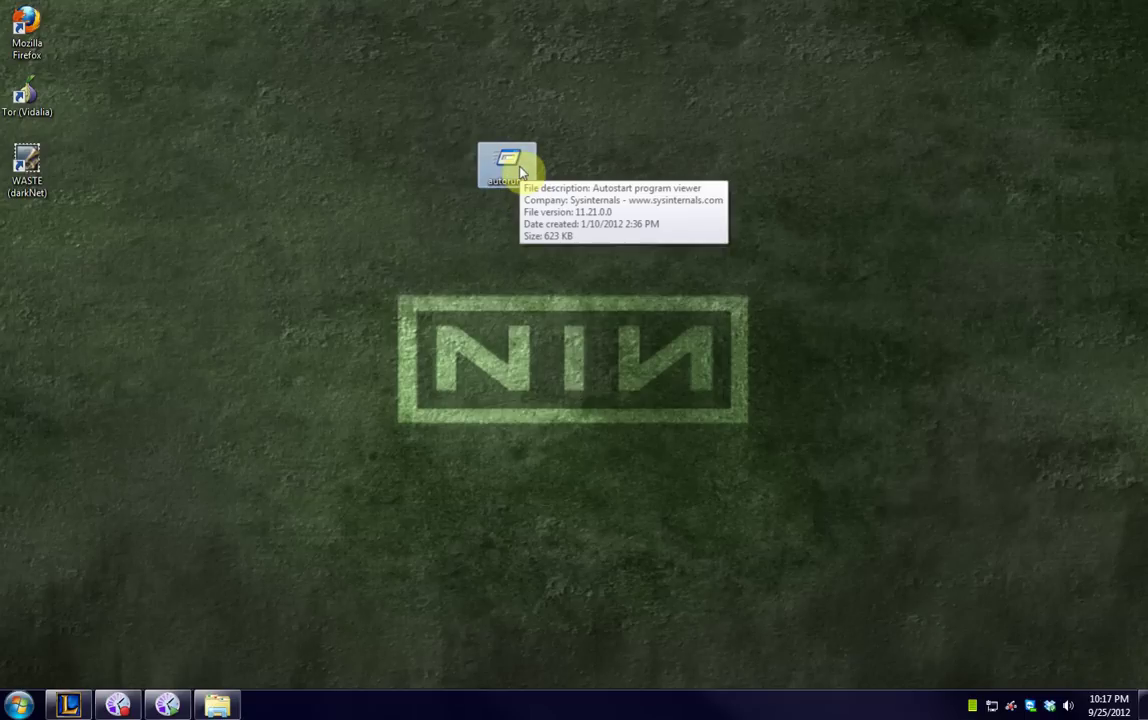
double_click(519, 173)
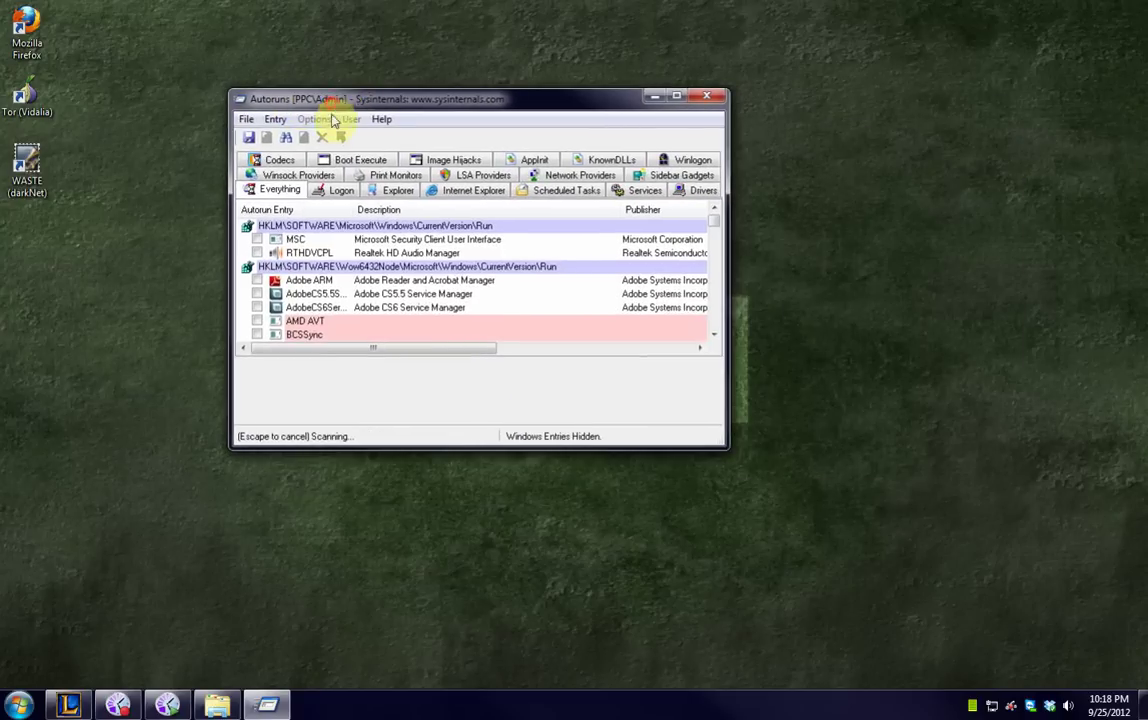
double_click(469, 102)
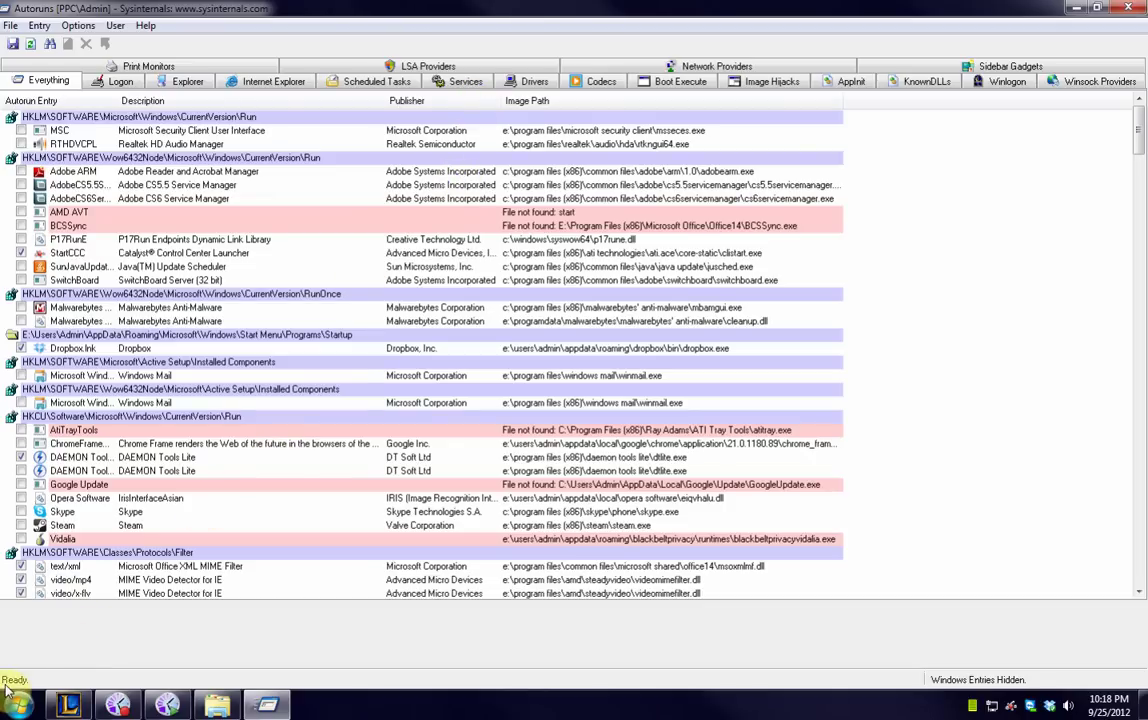
click(1137, 14)
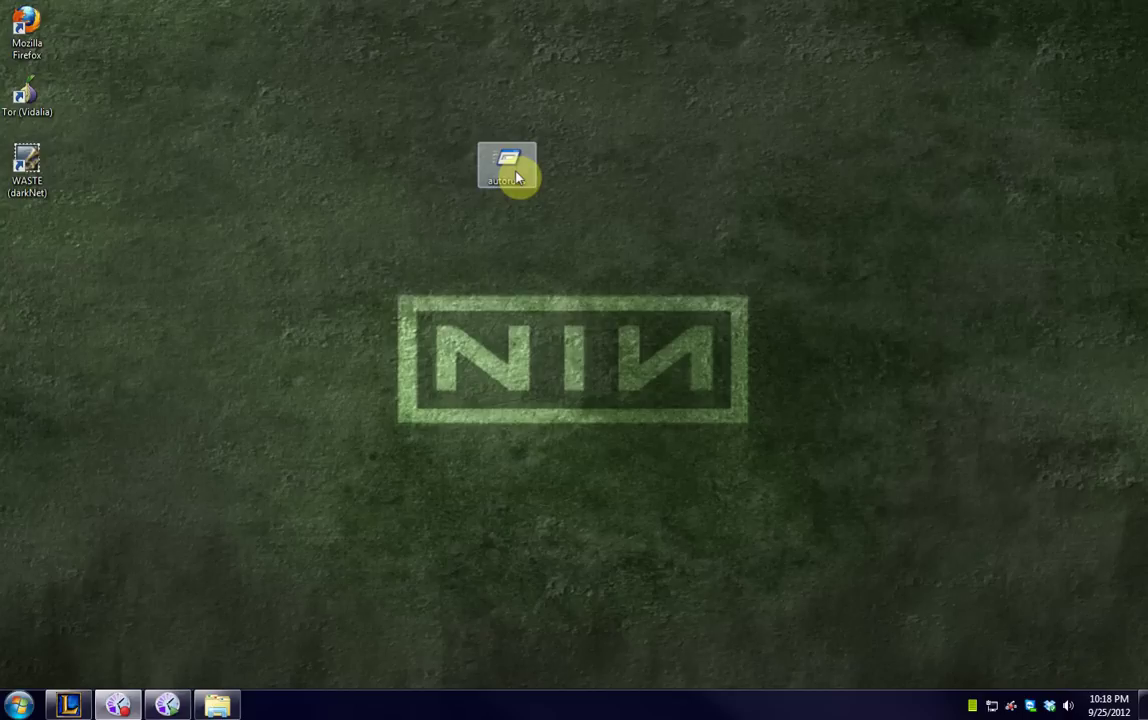
- Run autoruns as administrator from the desktop and maximize its window
right_click(517, 177)
click(553, 199)
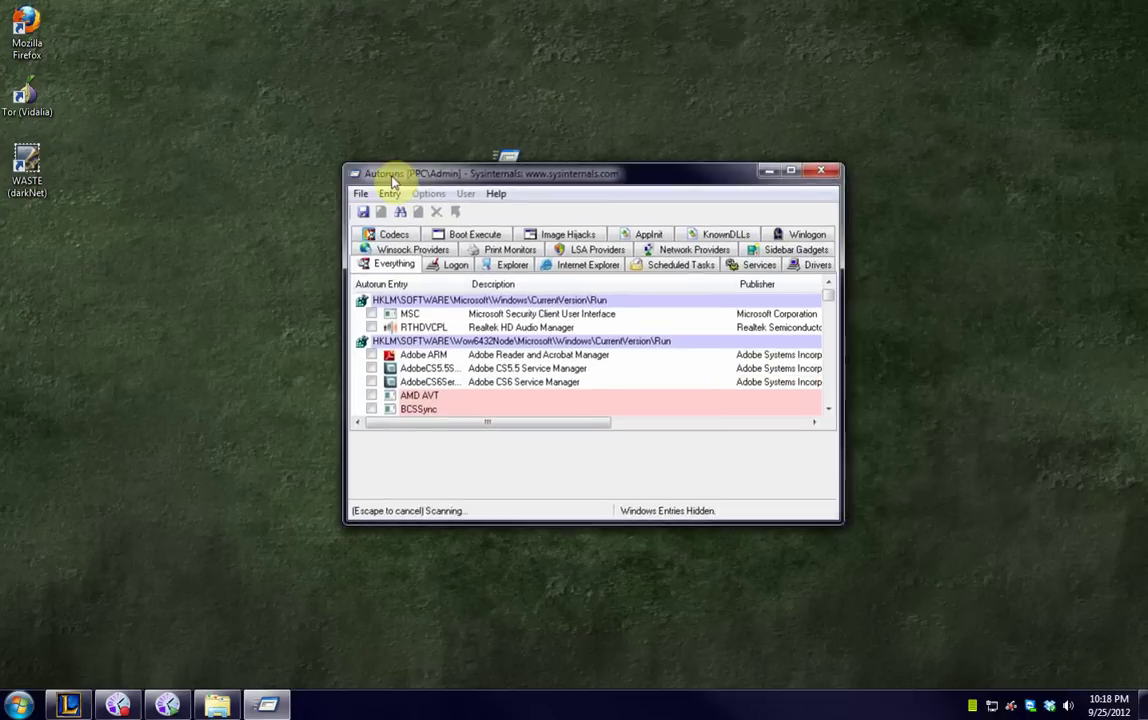
double_click(384, 180)
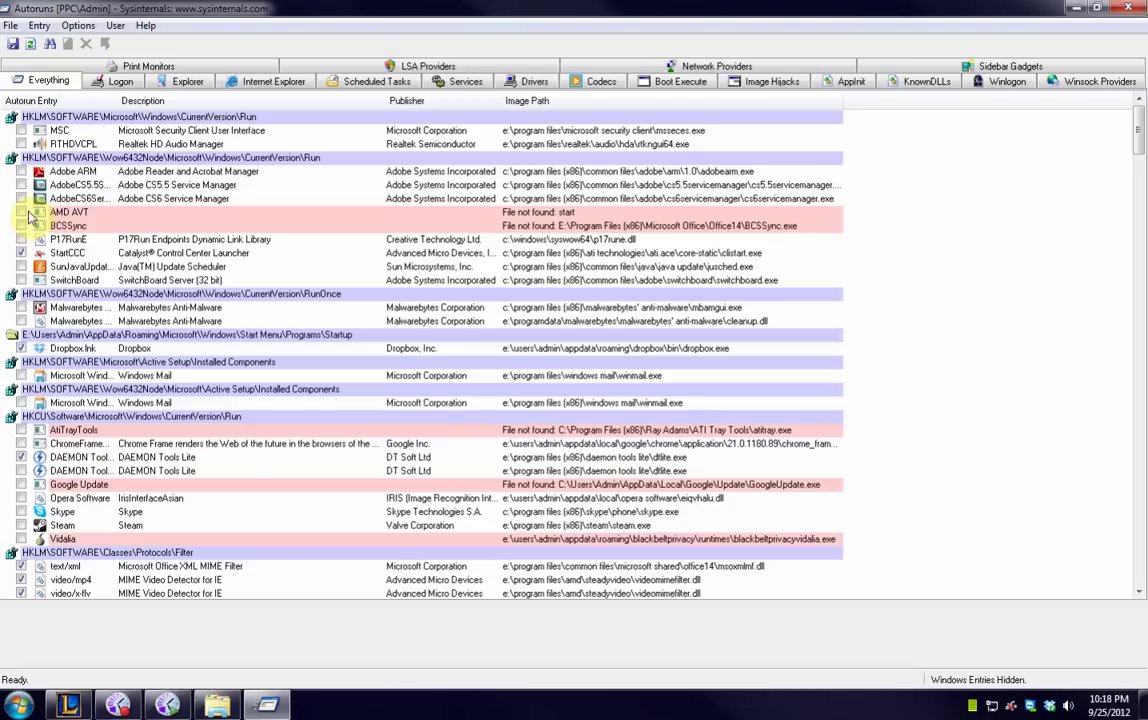
- Look through the Logon, Internet Explorer, Services, Drivers, Codecs, Boot Execute and Explorer categories of autorun entries
click(110, 84)
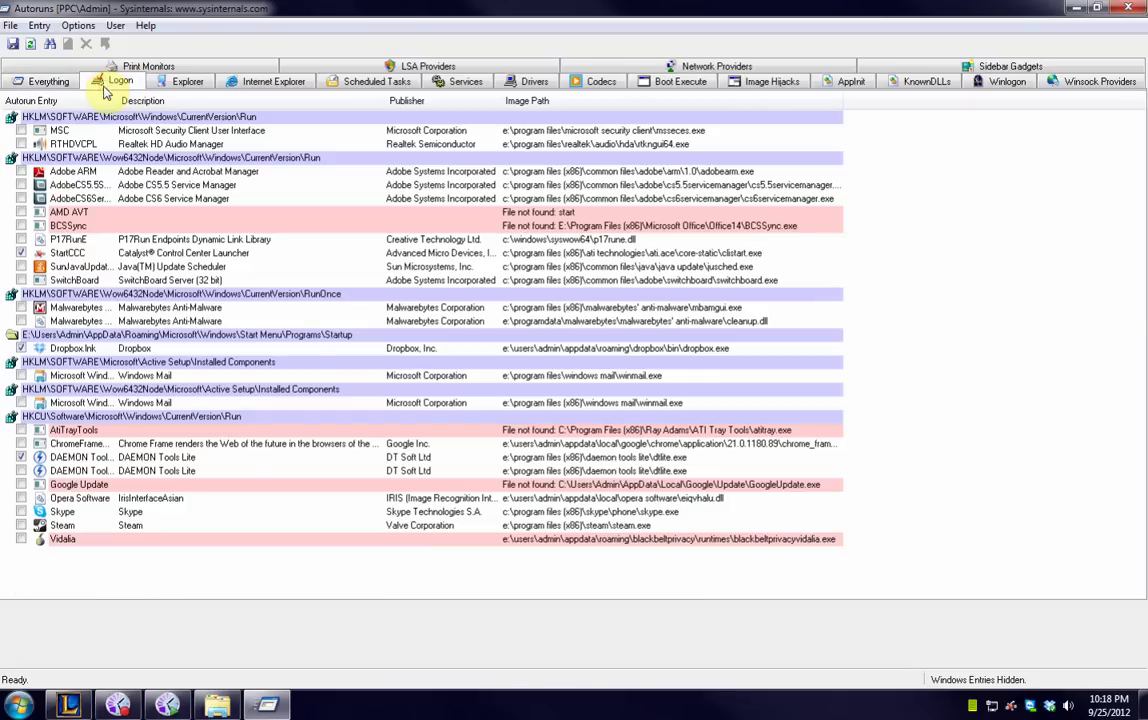
click(266, 80)
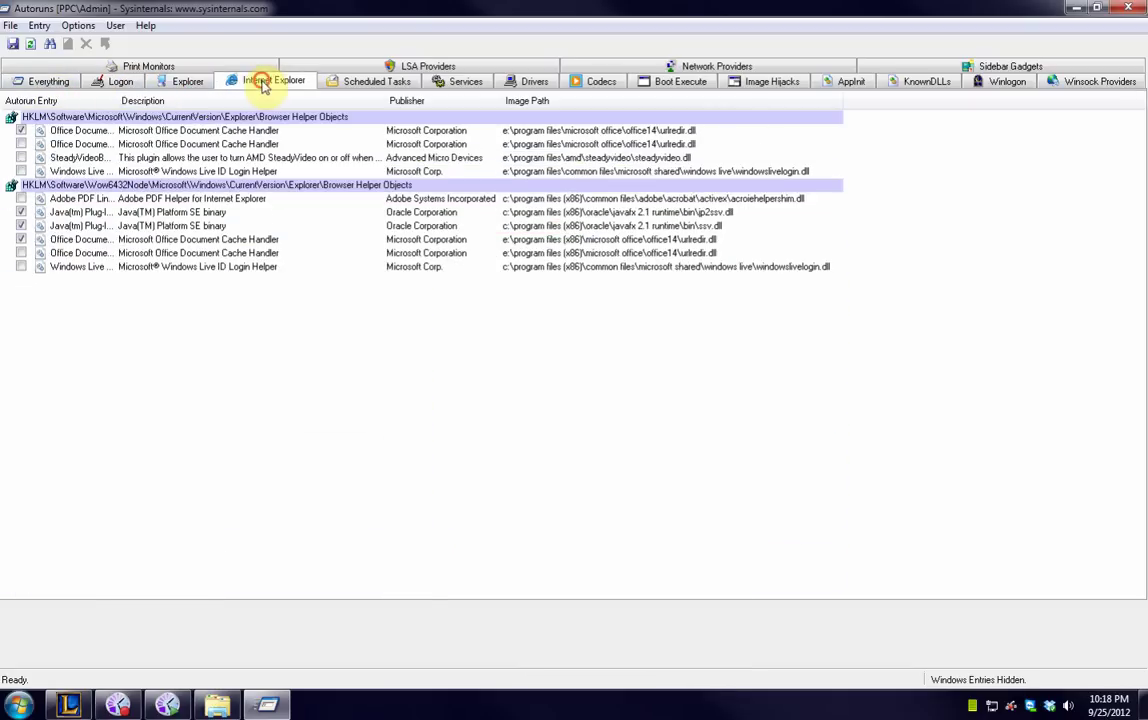
click(342, 67)
click(380, 64)
click(462, 82)
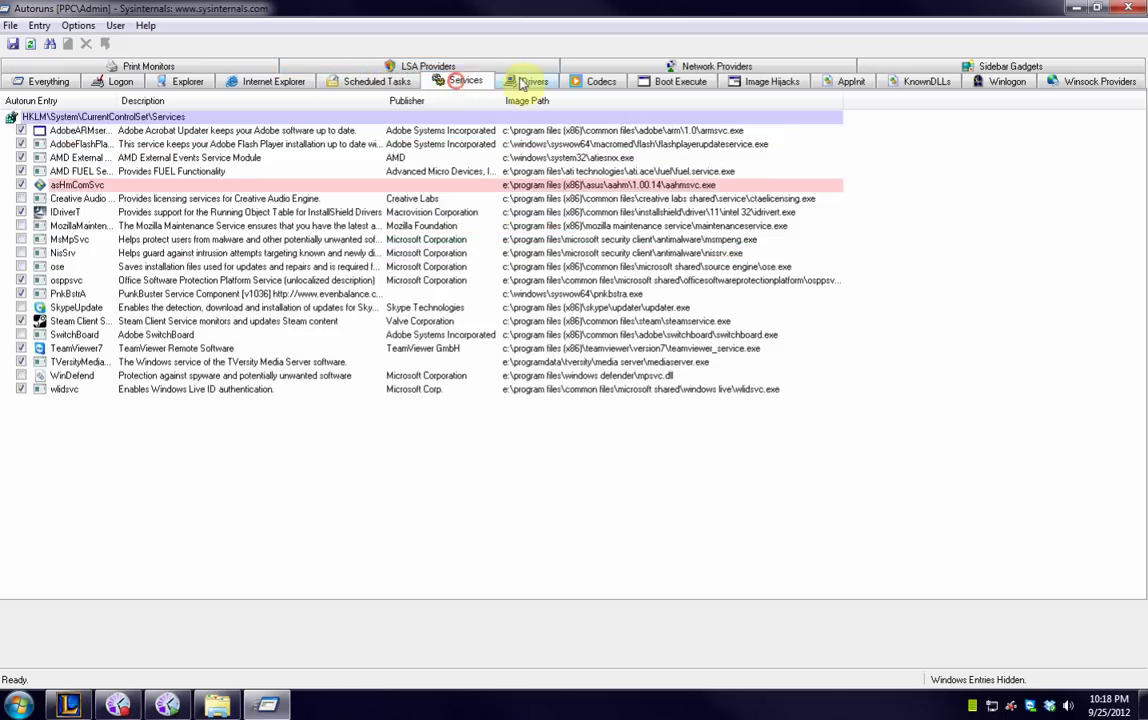
click(532, 82)
click(600, 81)
click(676, 84)
click(600, 82)
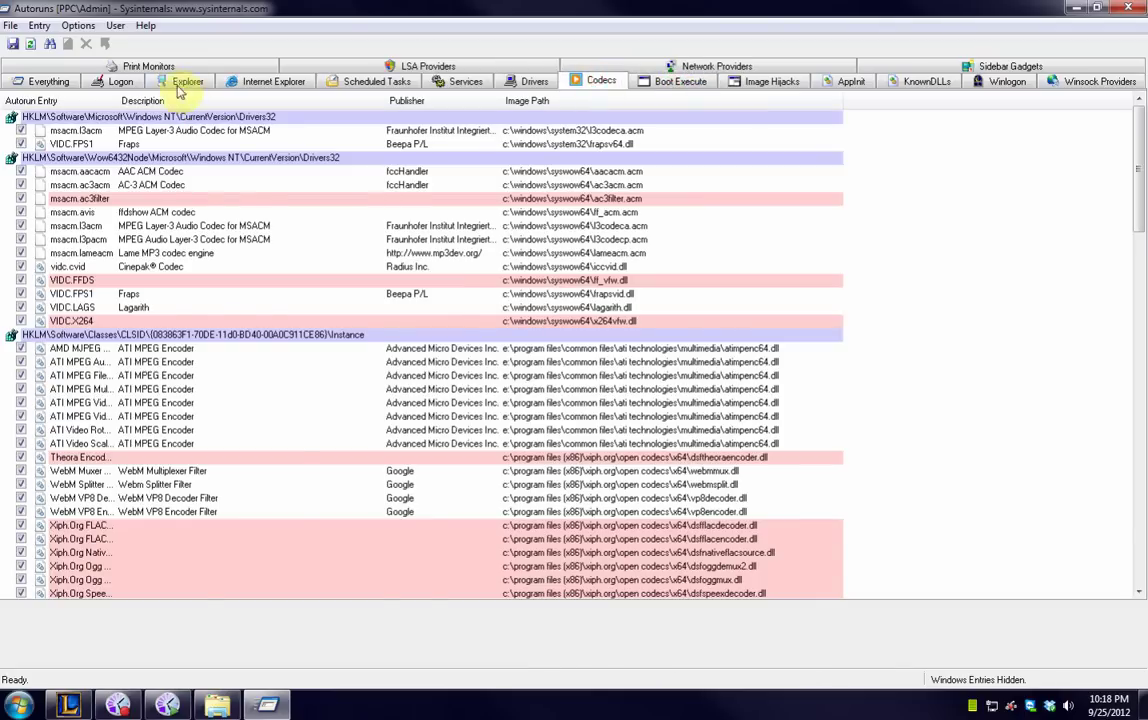
click(185, 82)
drag(1138, 213, 1122, 420)
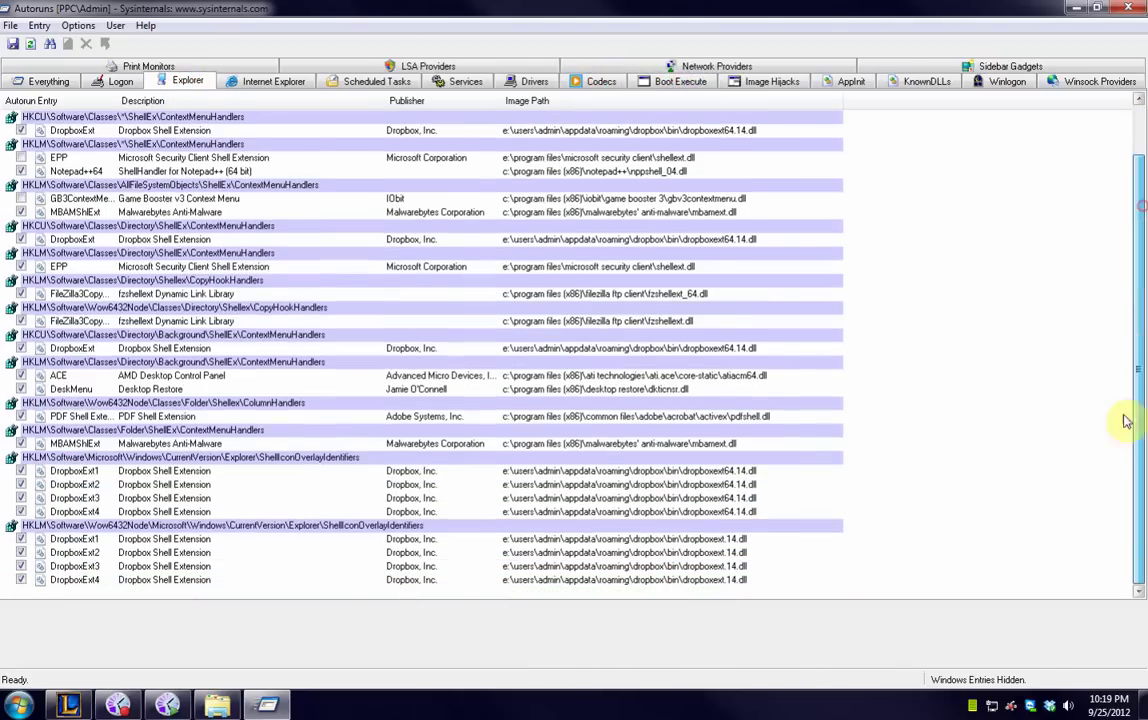
- Review the filter options for the Logon entries and close them without changing anything
click(120, 84)
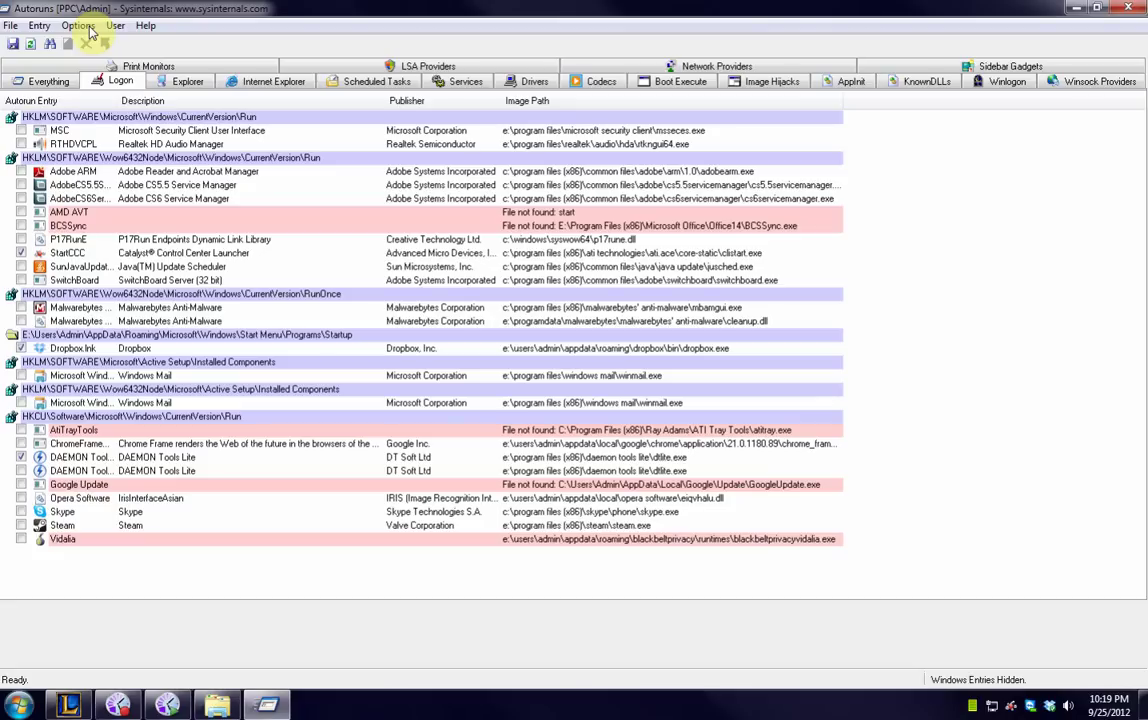
click(80, 26)
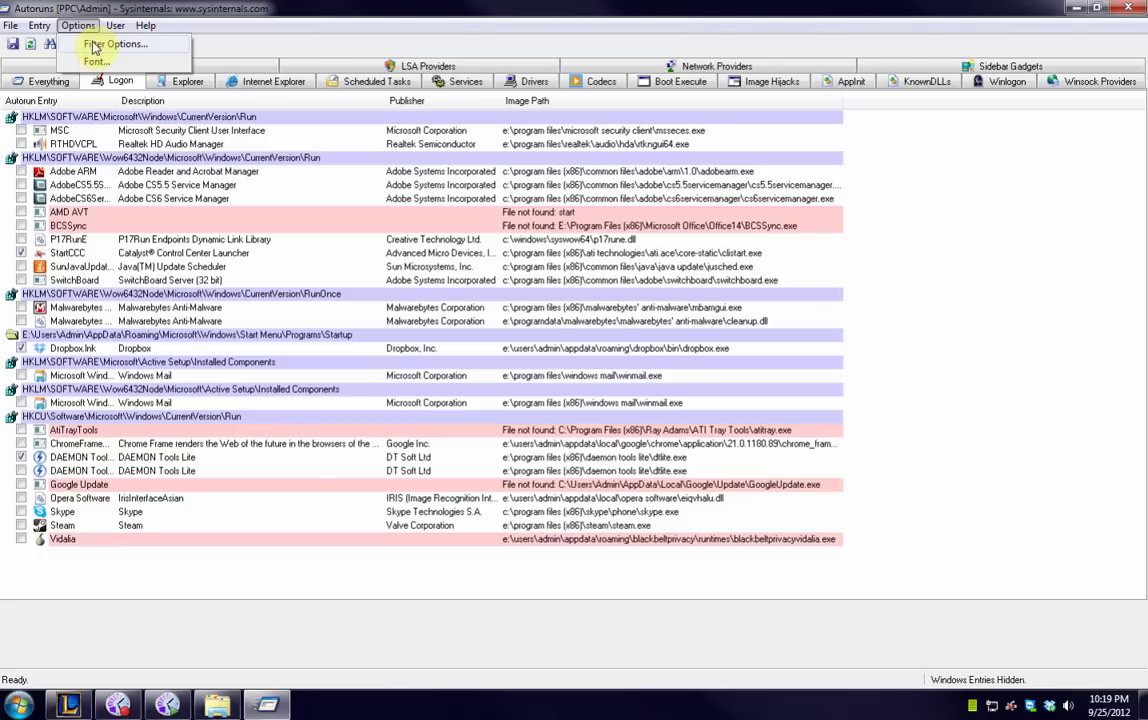
click(95, 45)
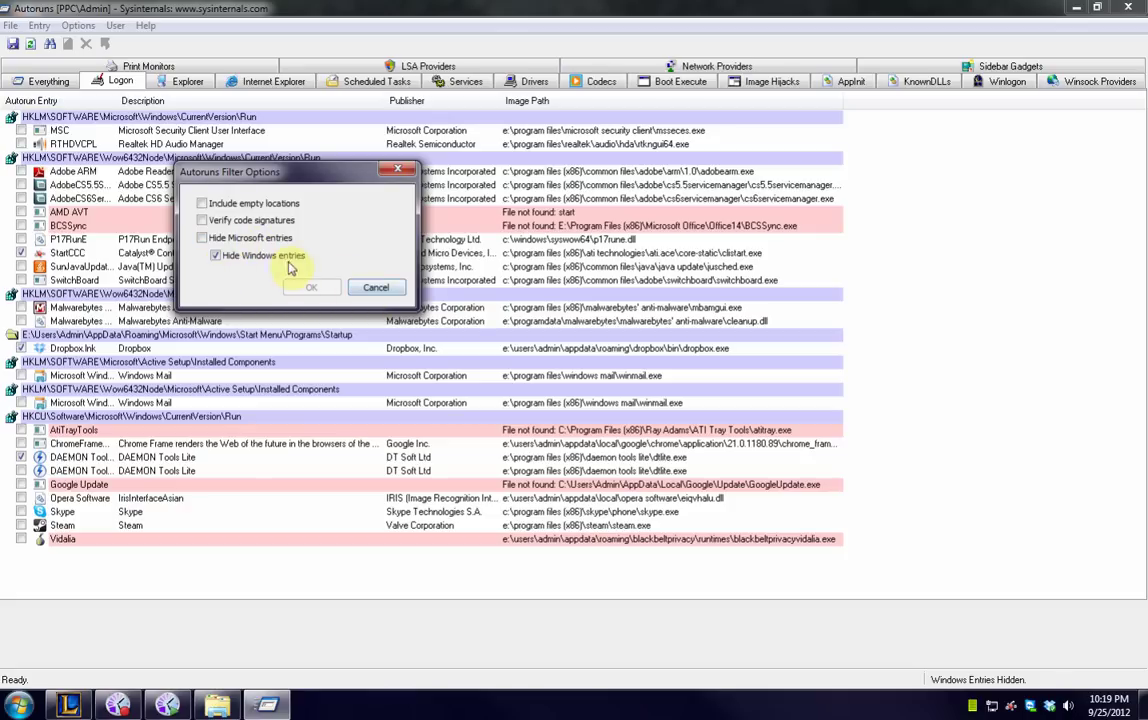
click(375, 290)
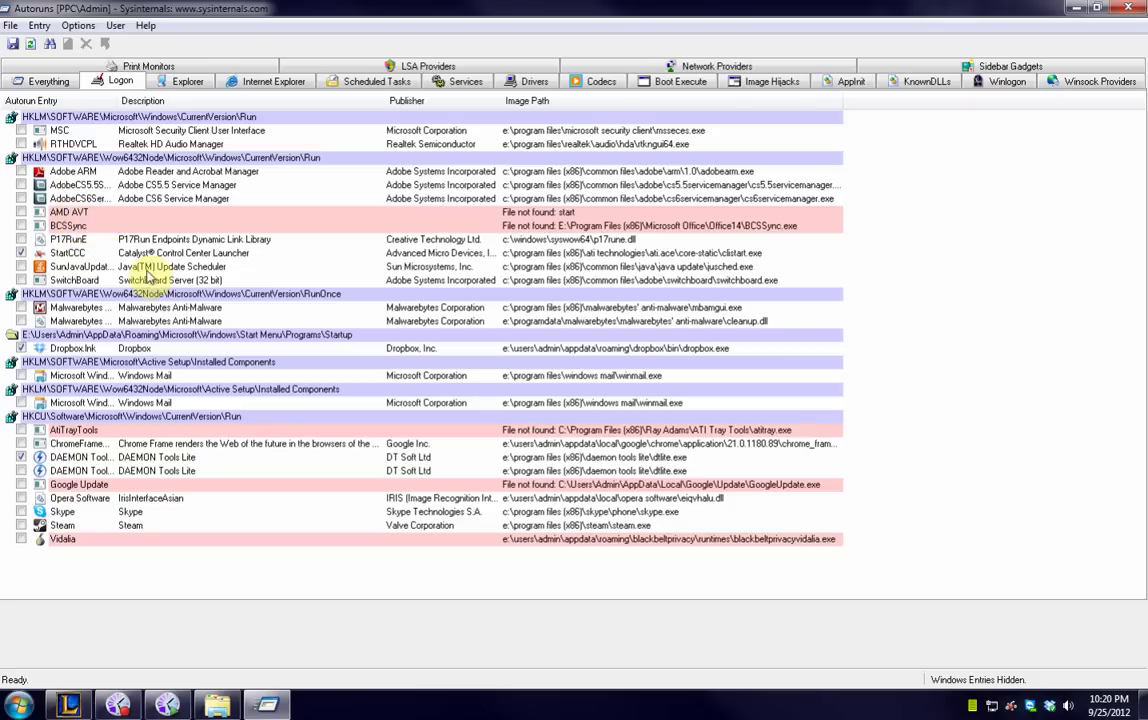
- Examine the details of the enabled logon entries StartCCC, DAEMON Tools Lite and Dropbox.lnk
click(152, 252)
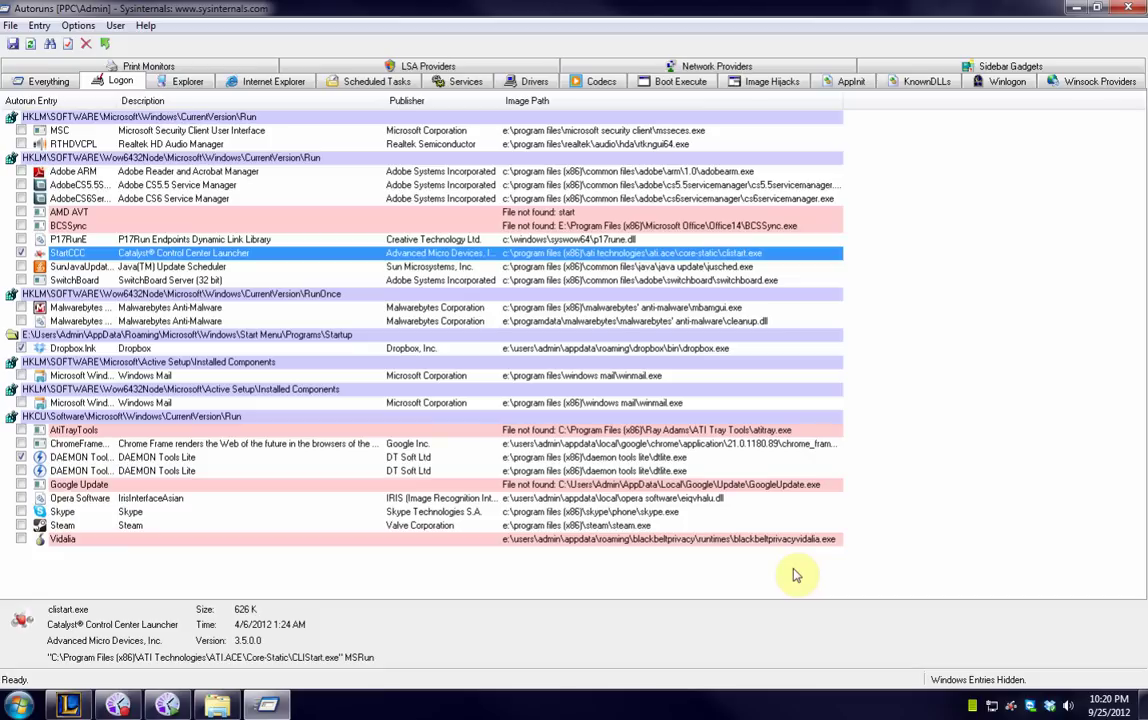
click(92, 460)
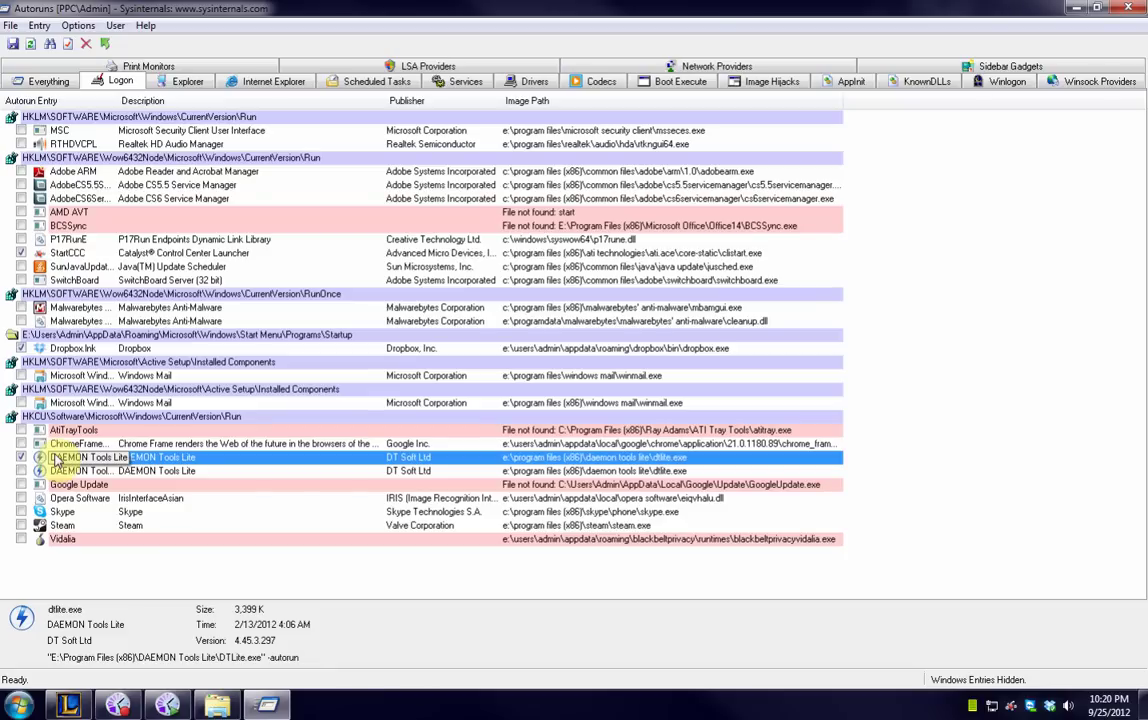
click(62, 348)
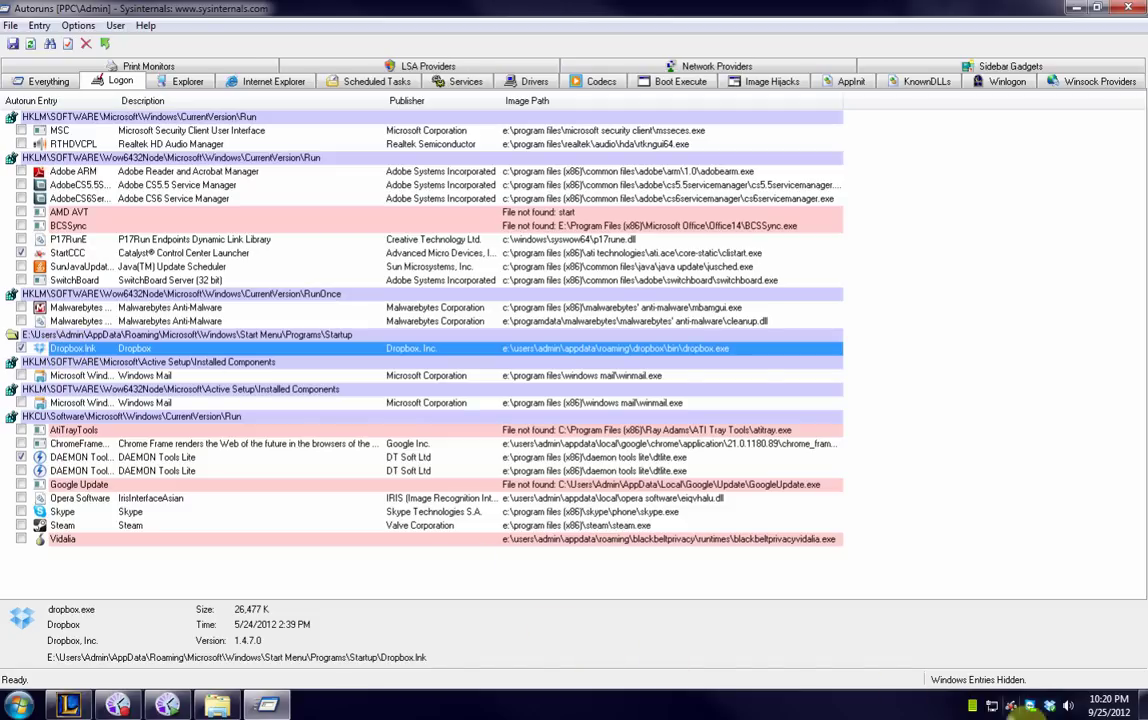
mouse_move(1058, 711)
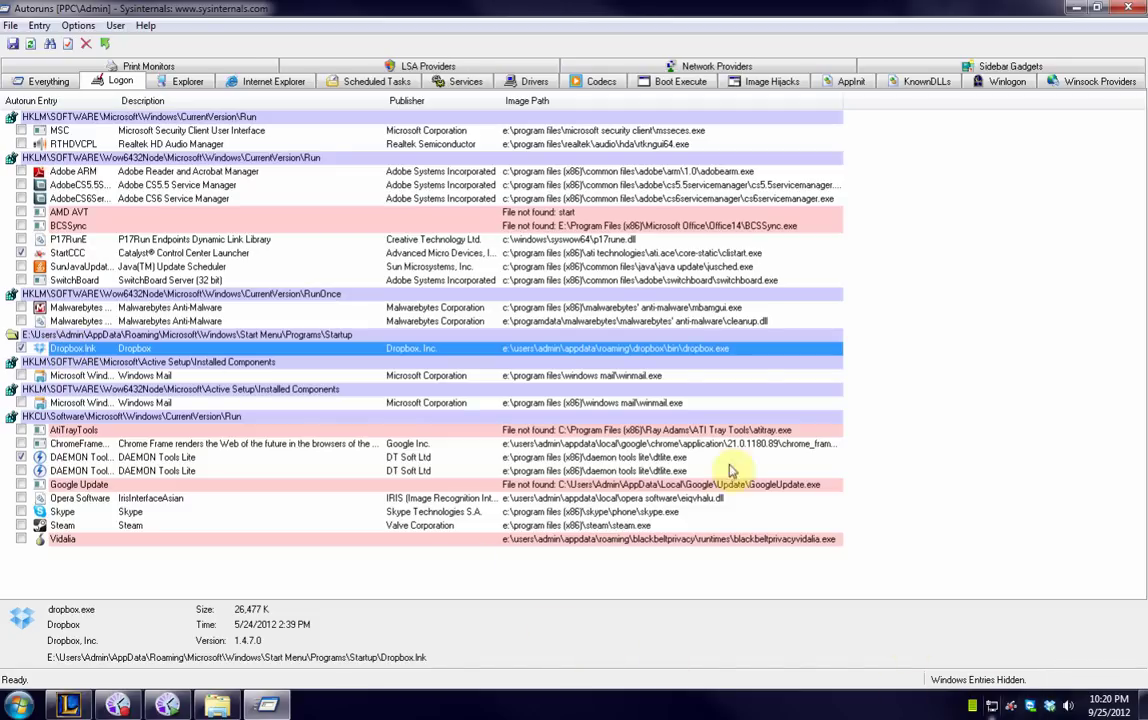
- Compare the Explorer shell extension entries with the context menus of the desktop and the autoruns file, and return to Autoruns
click(193, 86)
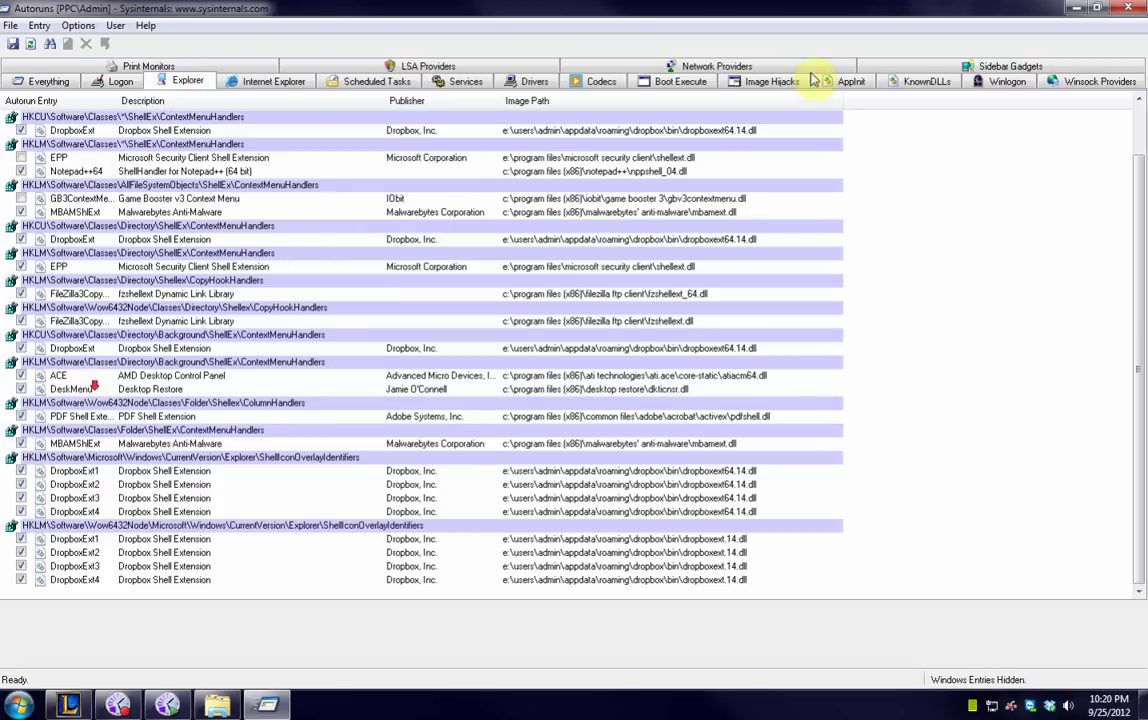
click(1070, 9)
right_click(612, 118)
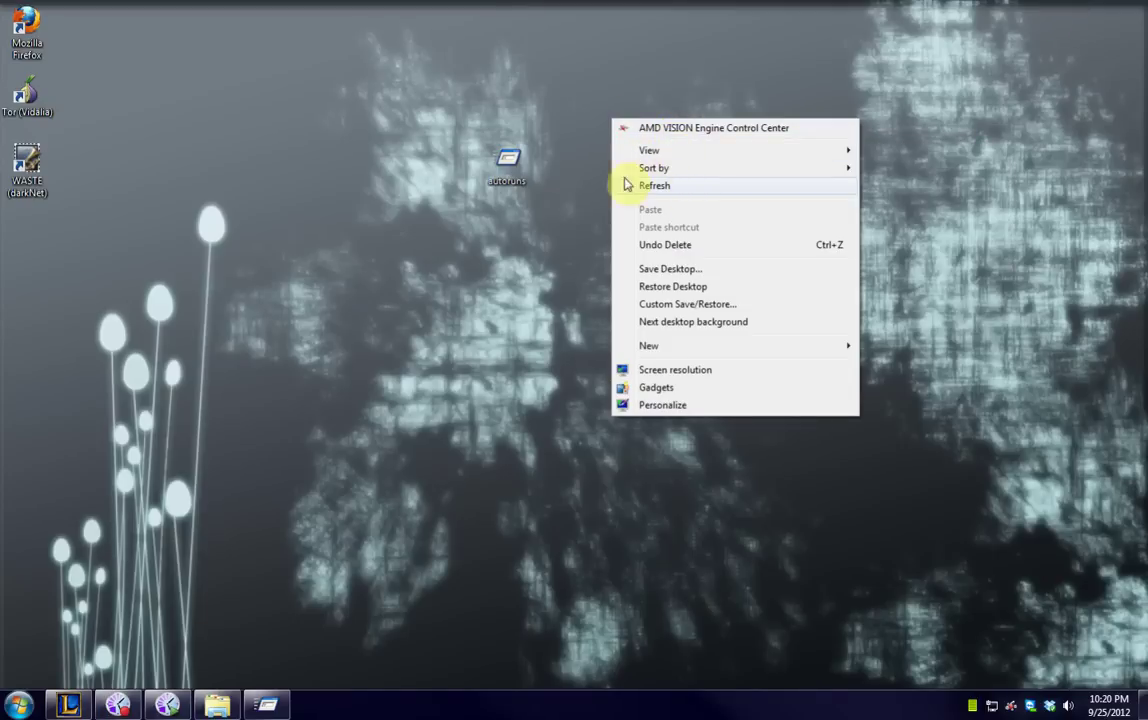
right_click(517, 170)
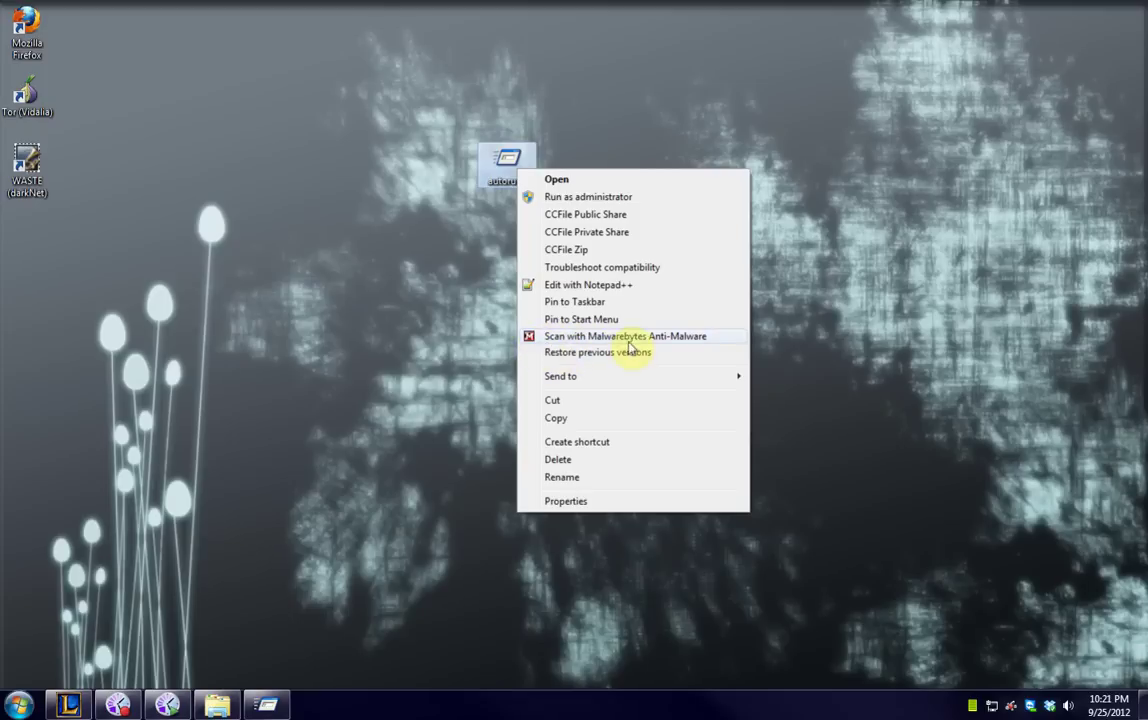
click(400, 440)
click(272, 707)
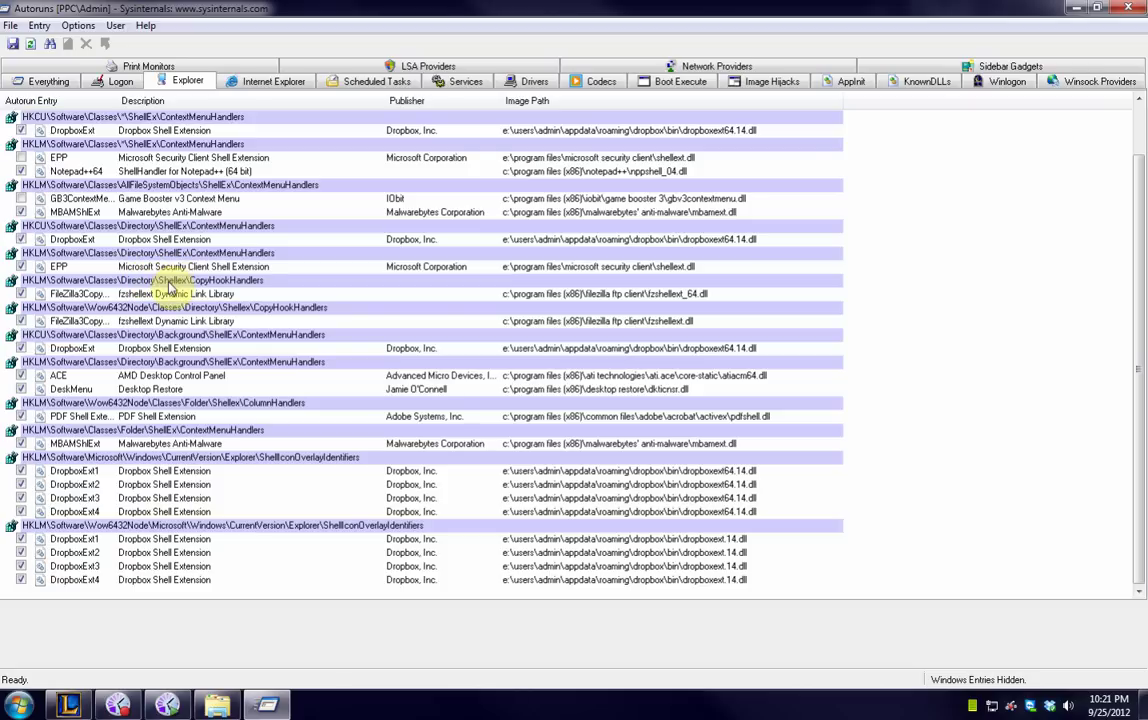
- Look over the Internet Explorer, Scheduled Tasks, Services and Drivers entries, ending on the Services list
click(266, 84)
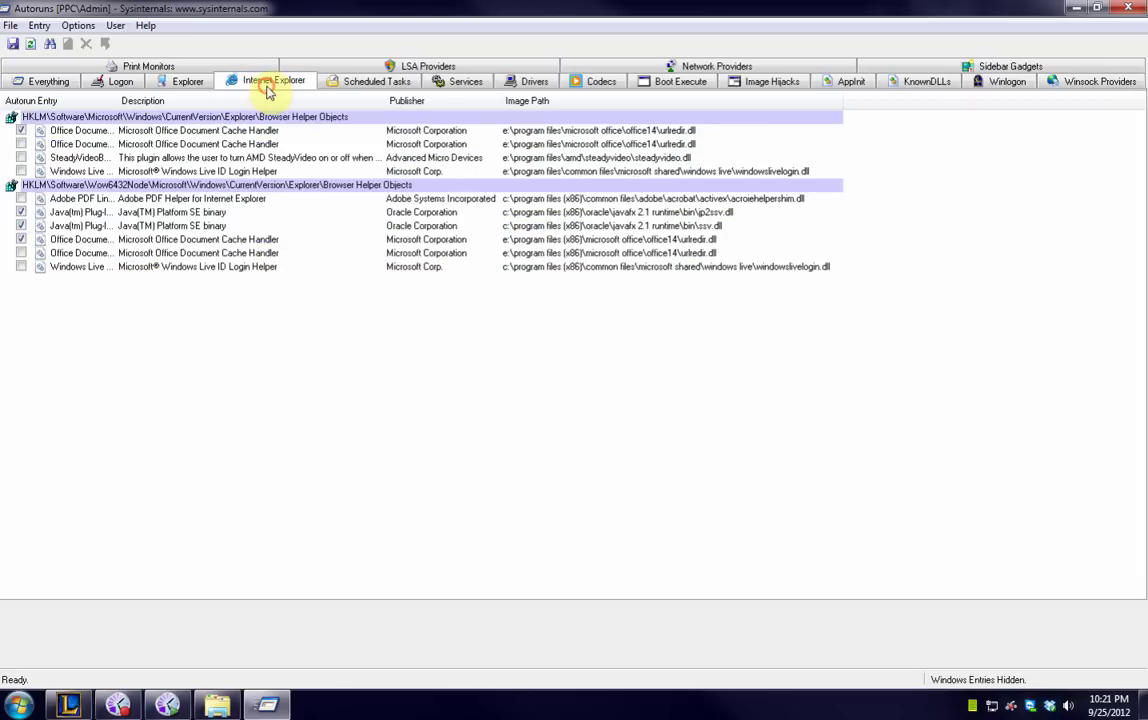
click(360, 82)
click(440, 84)
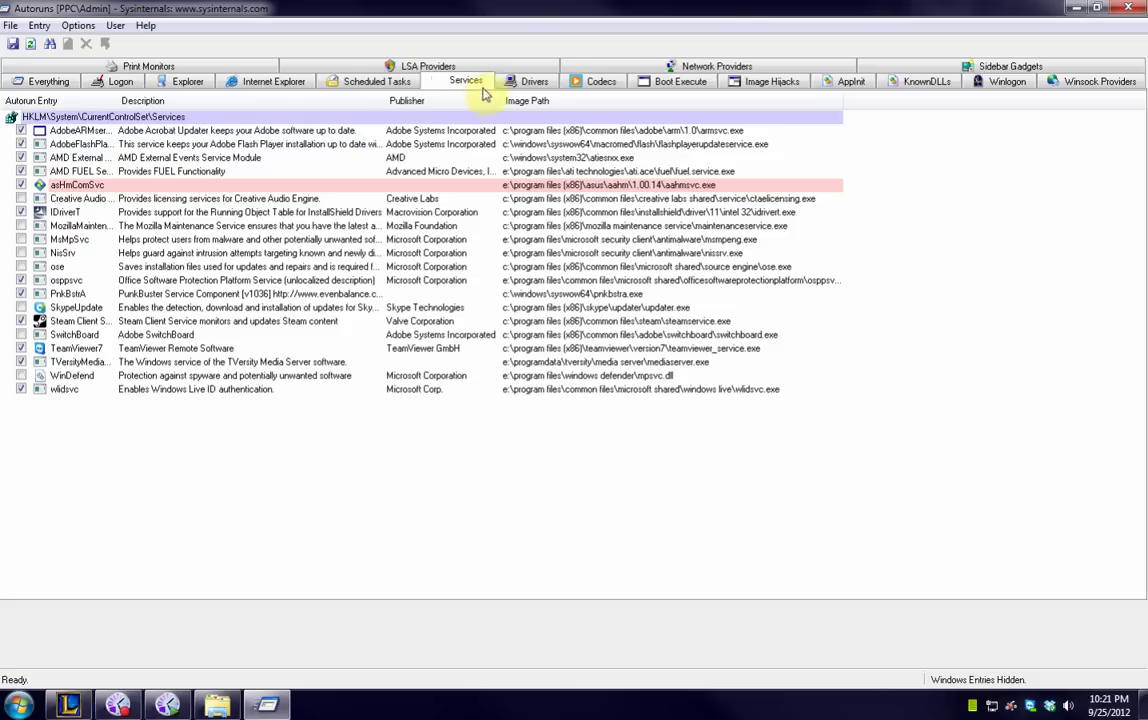
click(528, 84)
click(459, 86)
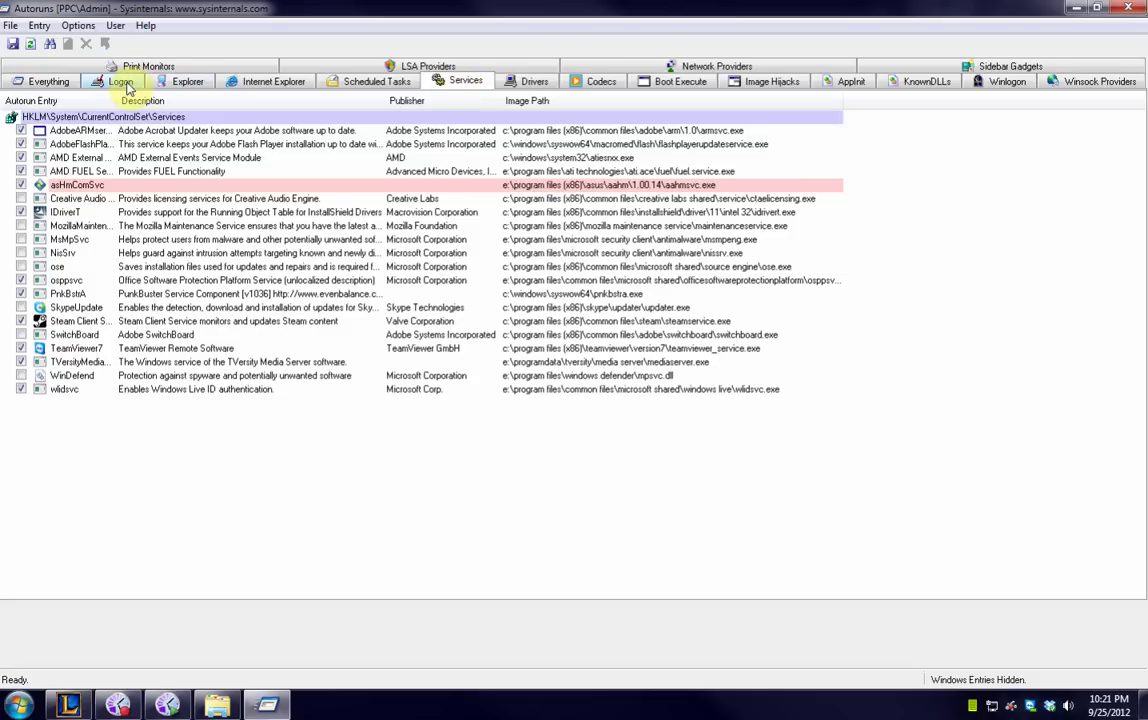
- Revisit the Logon and Drivers entries and examine the list of services
click(124, 84)
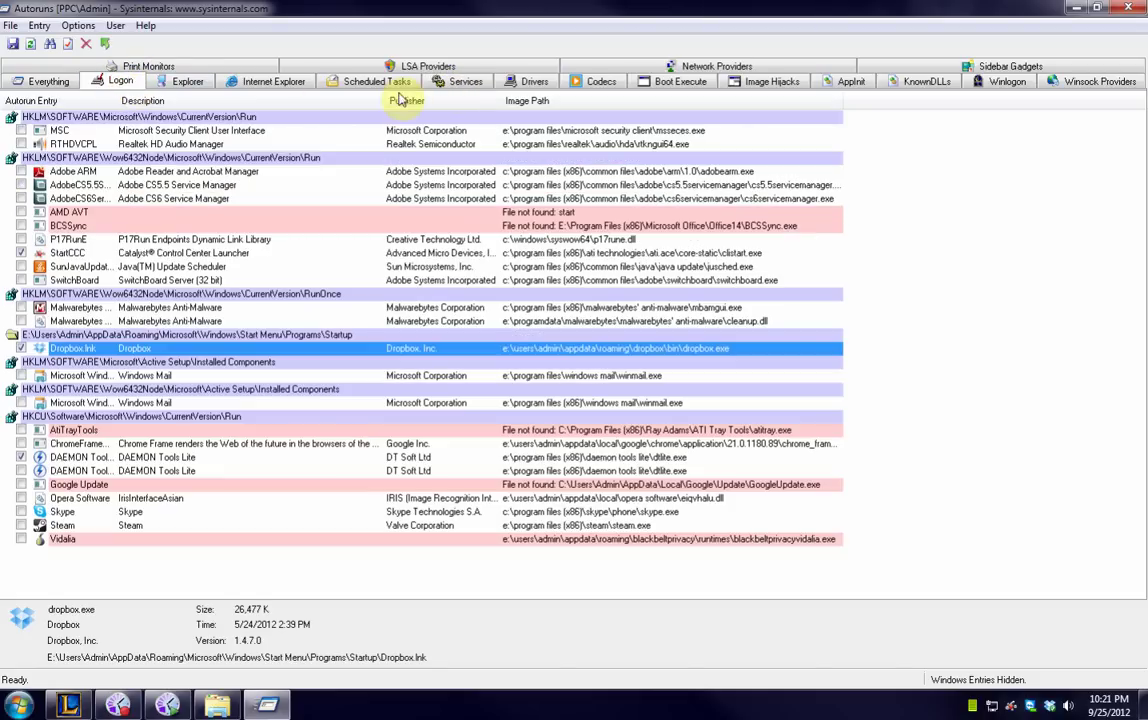
click(468, 84)
click(497, 84)
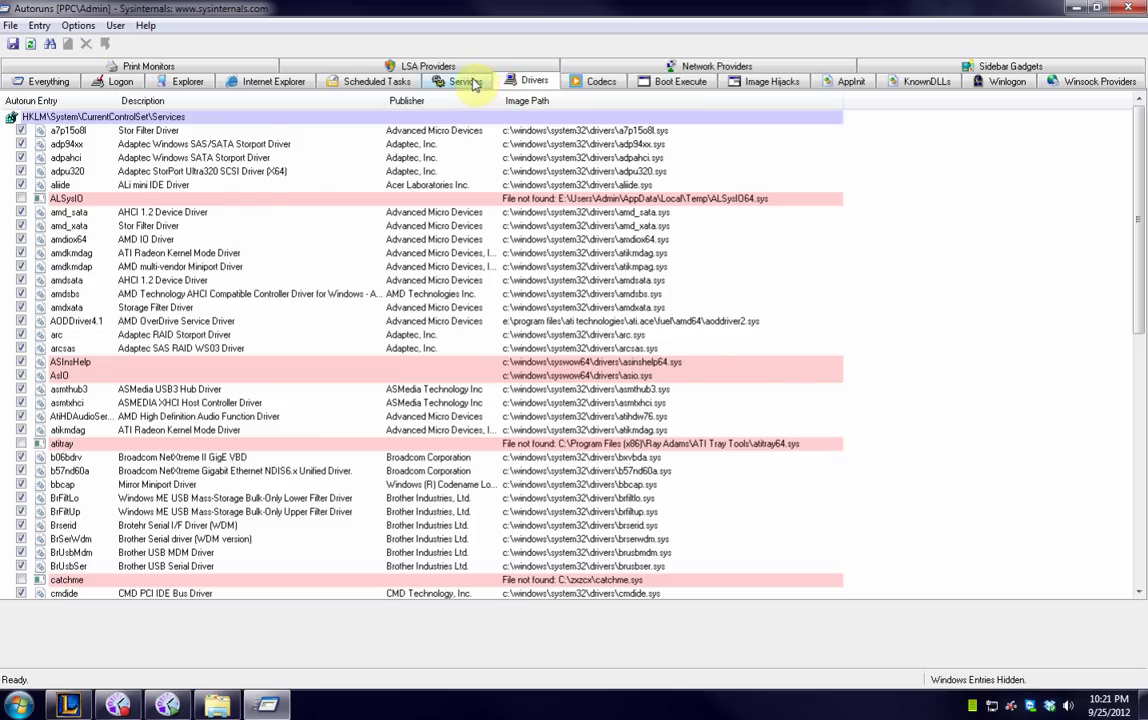
click(472, 84)
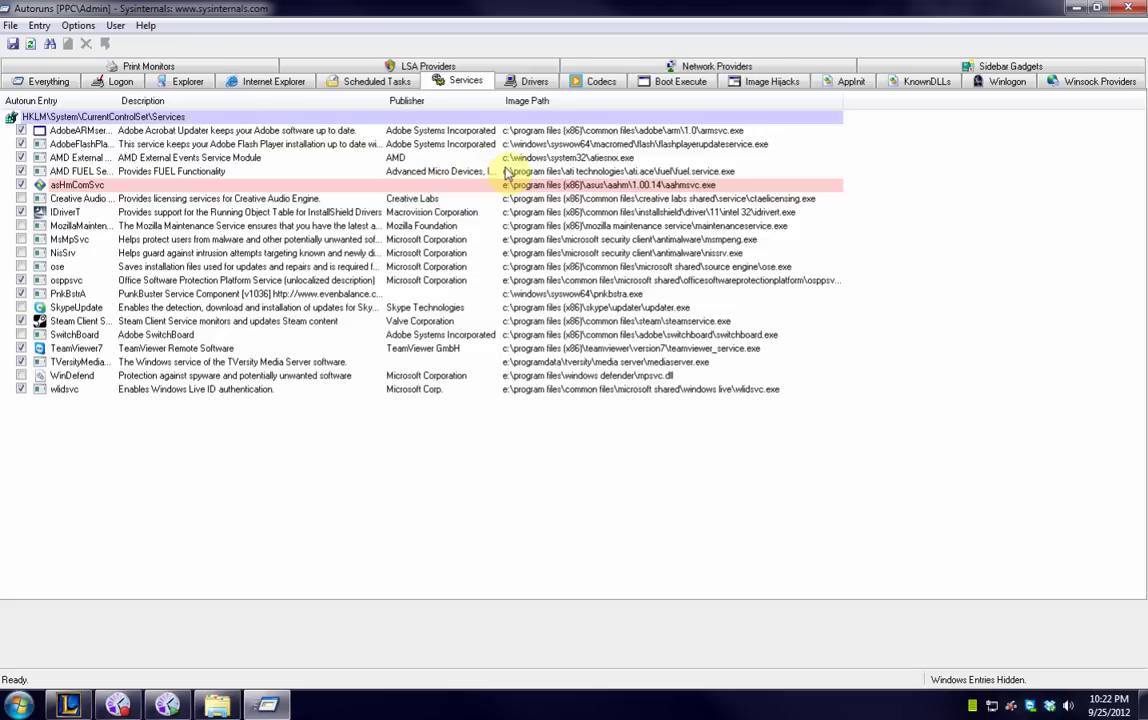
- Examine the ALSysIO entry in the Drivers list and its available actions, and dismiss them by selecting the asmthub3 driver
click(528, 82)
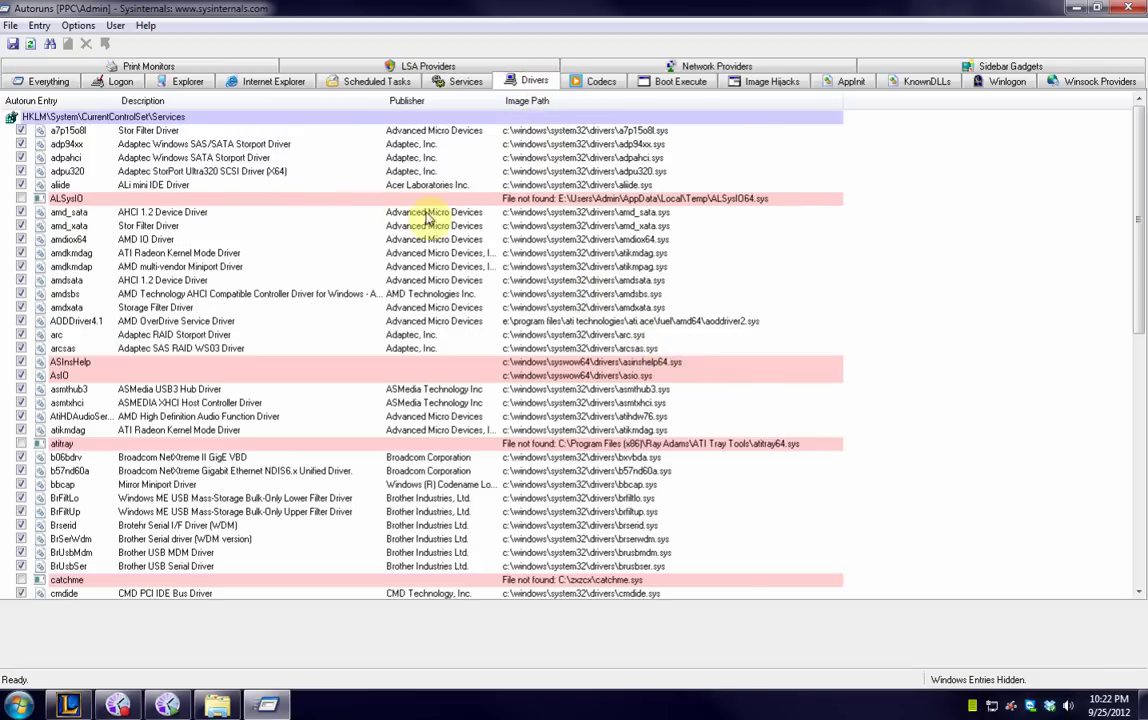
click(590, 199)
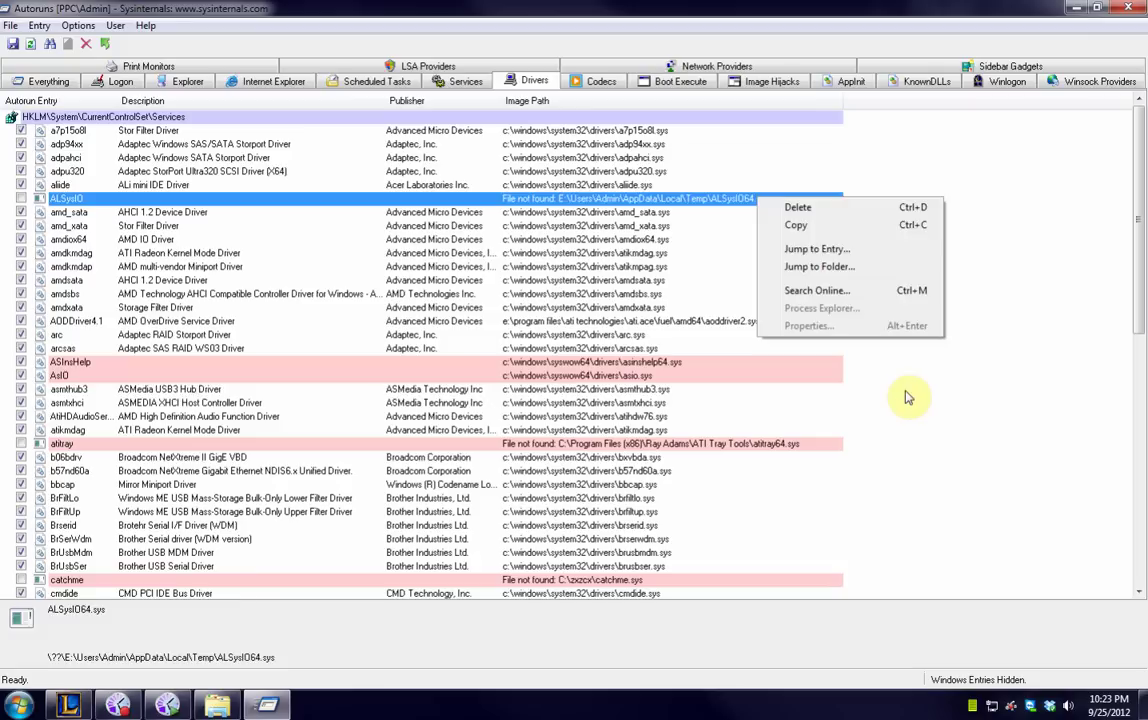
click(820, 389)
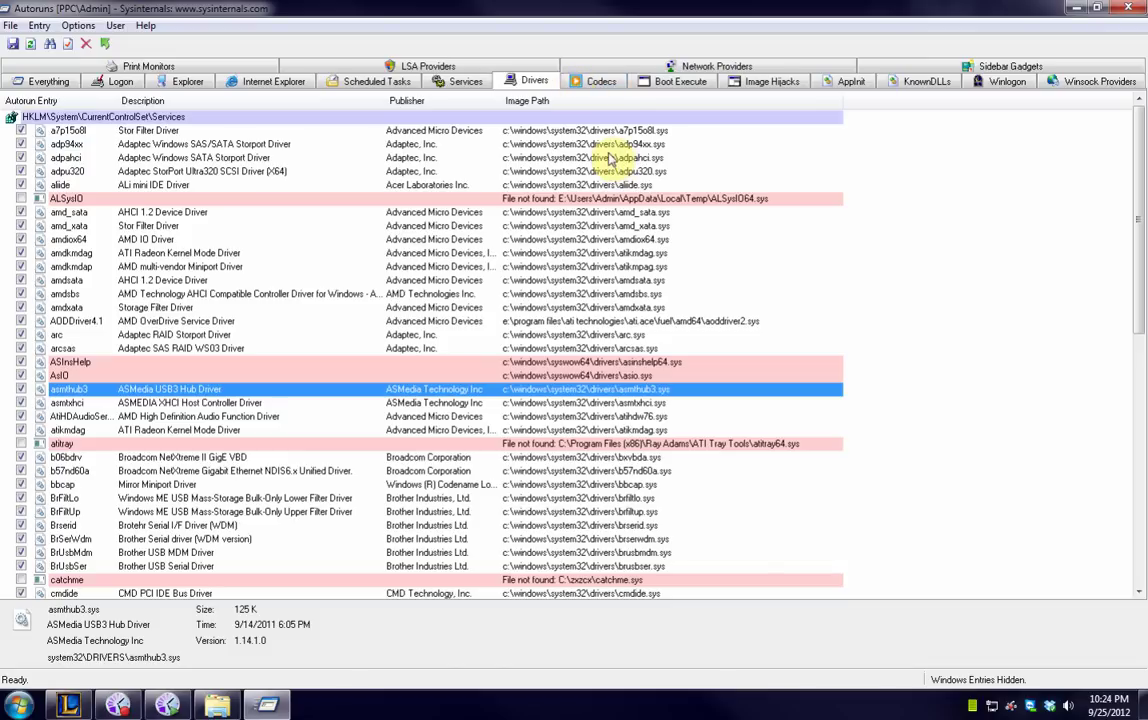
- Look over the Boot Execute, KnownDLLs, Winlogon and Winsock Providers entries
click(672, 86)
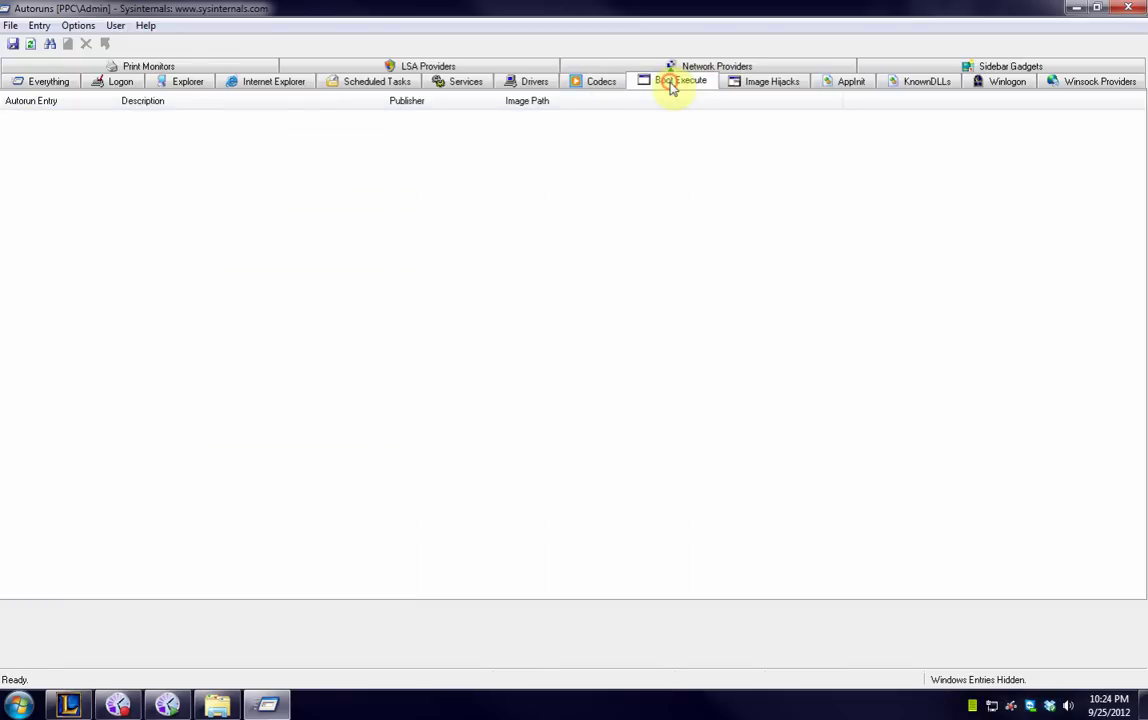
click(926, 84)
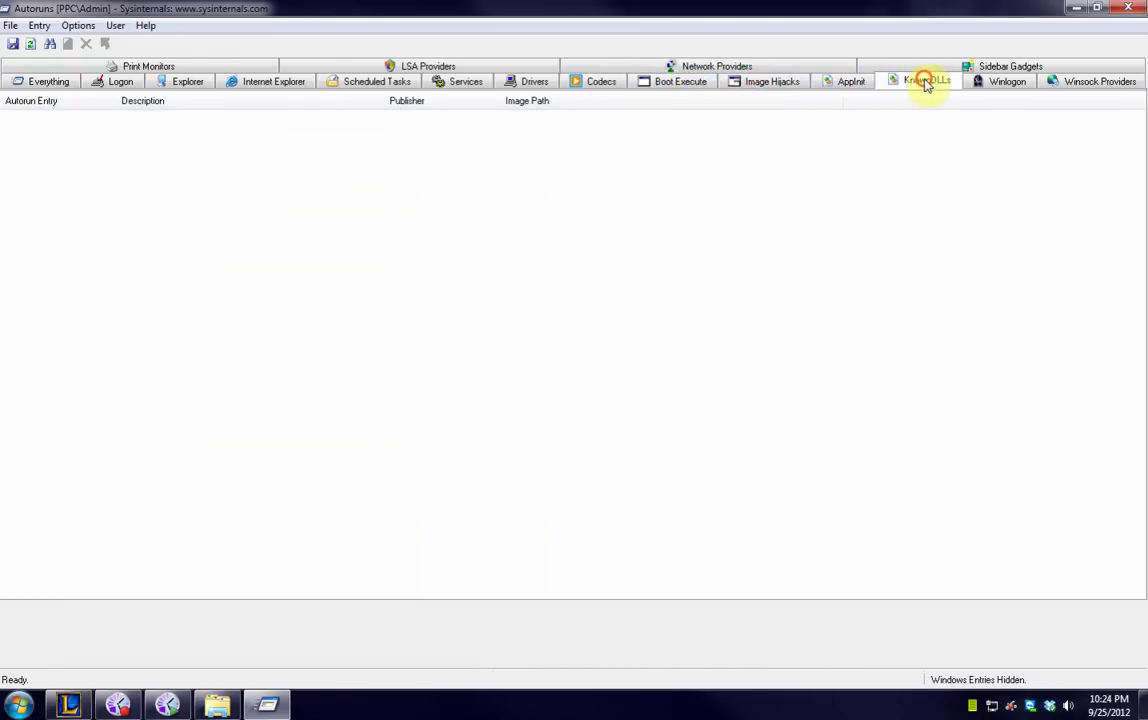
click(999, 81)
click(1058, 85)
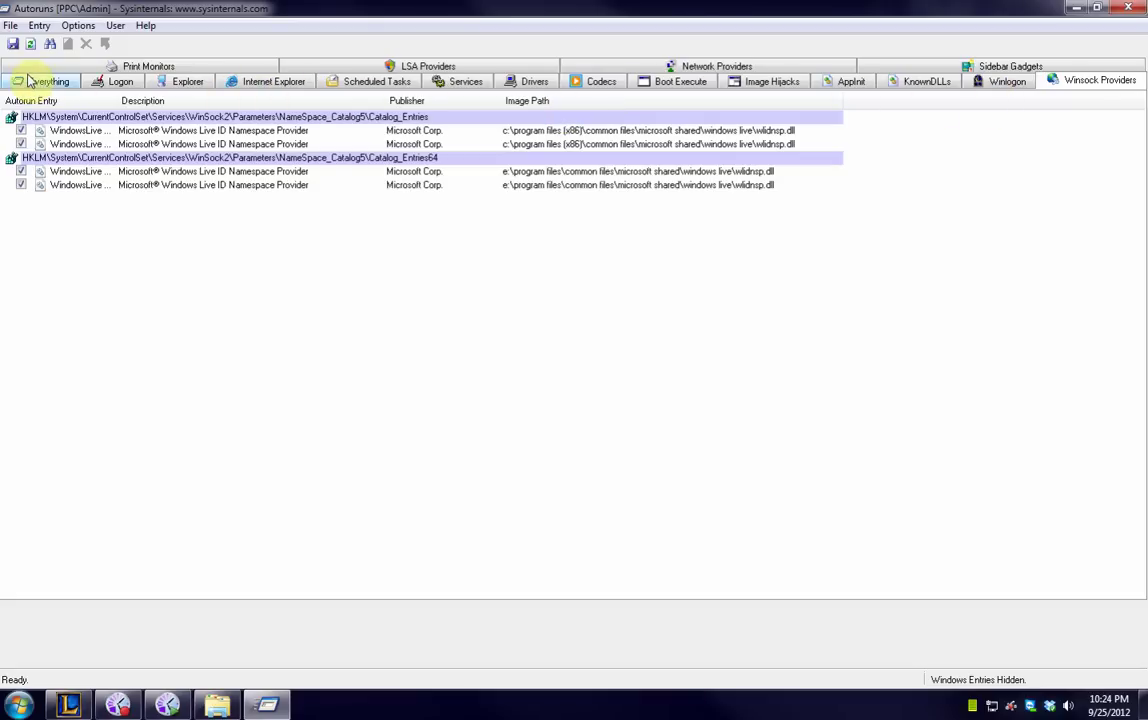
- Return to the Logon entries for a last look and close Autoruns
click(93, 87)
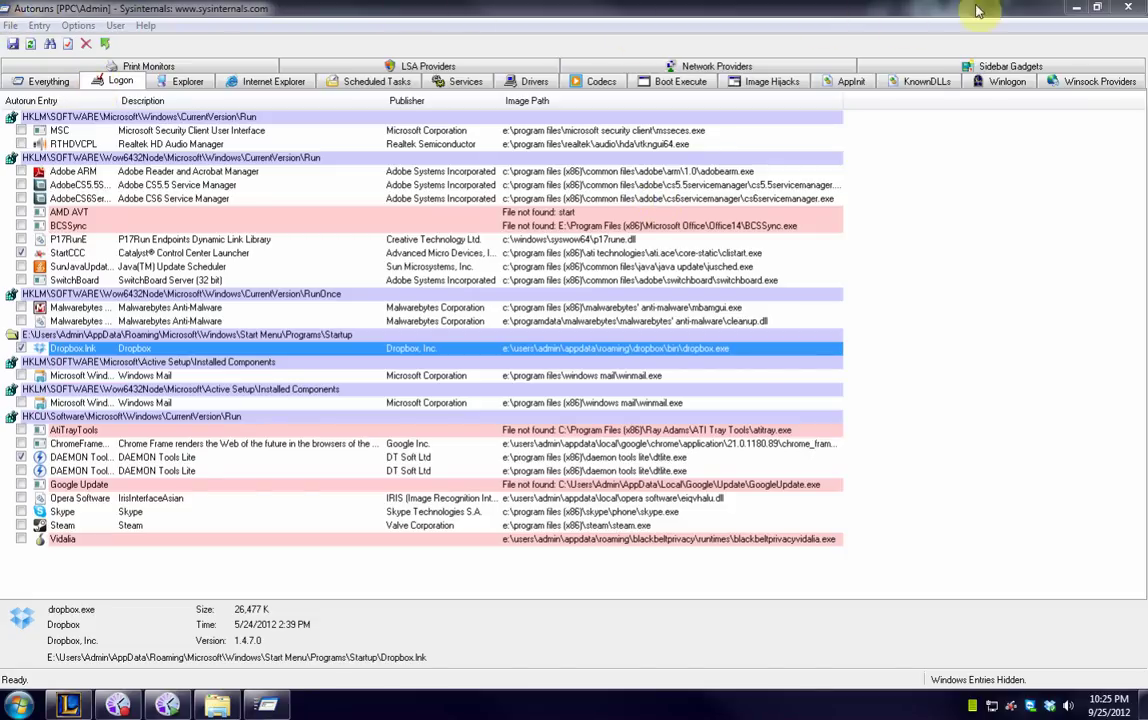
click(1127, 7)
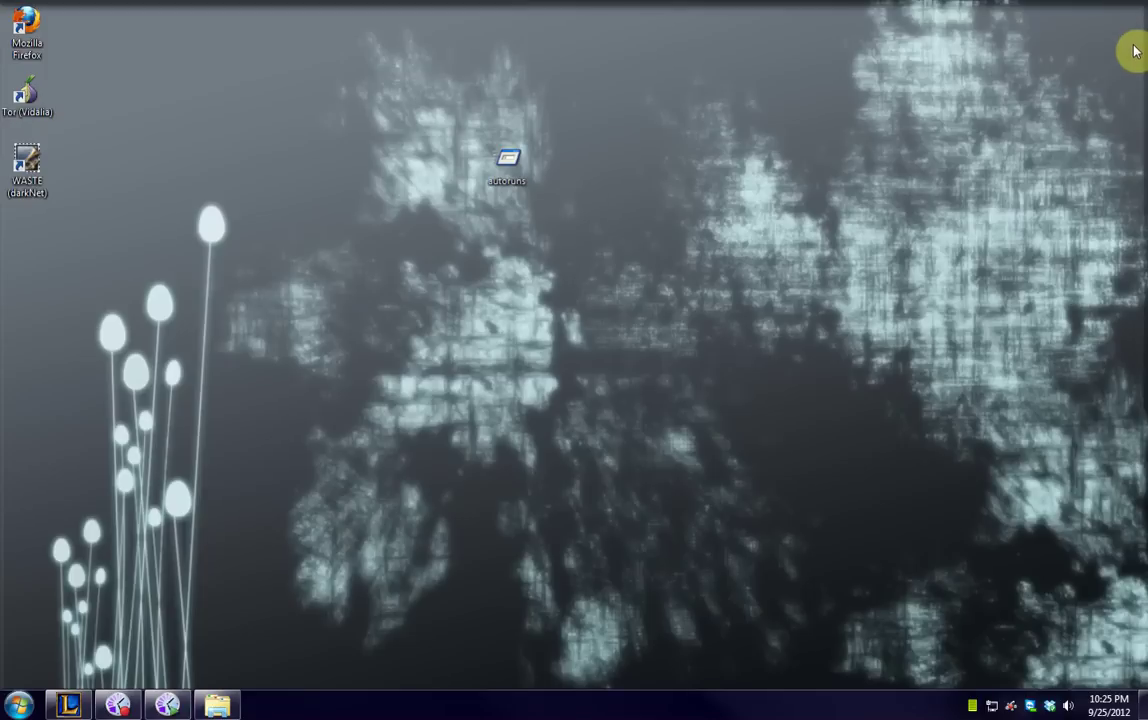